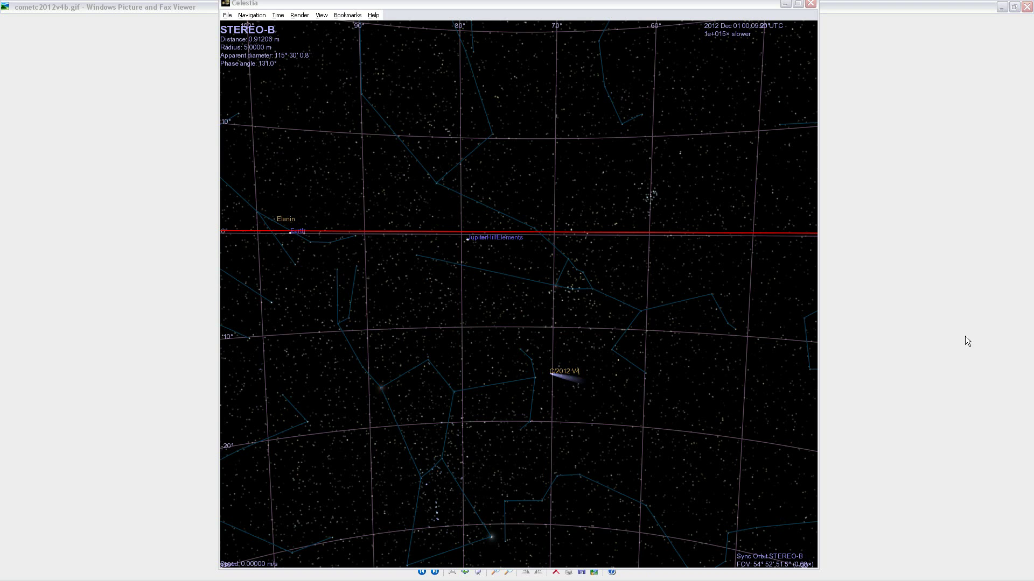
Switch from Celestia's STEREO-B view to the comet GIF in Picture and Fax Viewer
key(alt+Tab)
key(alt+Tab)
key(alt+Tab)
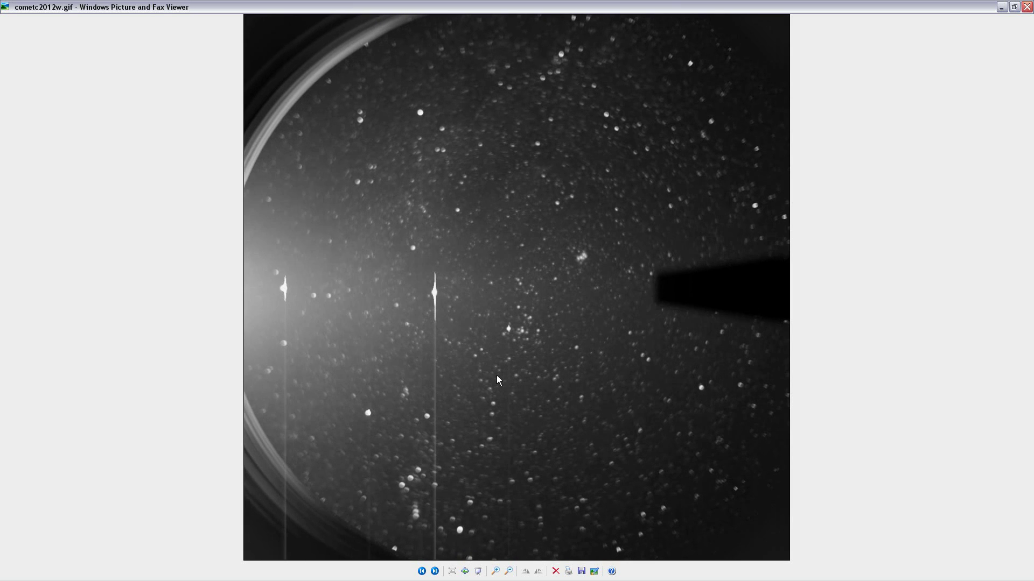
key(Left)
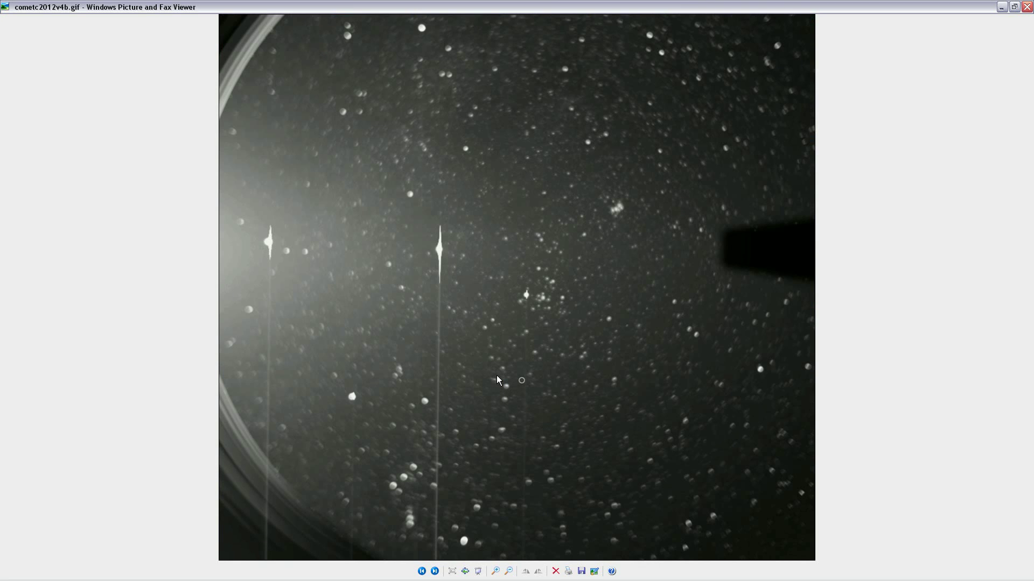
key(alt+Tab)
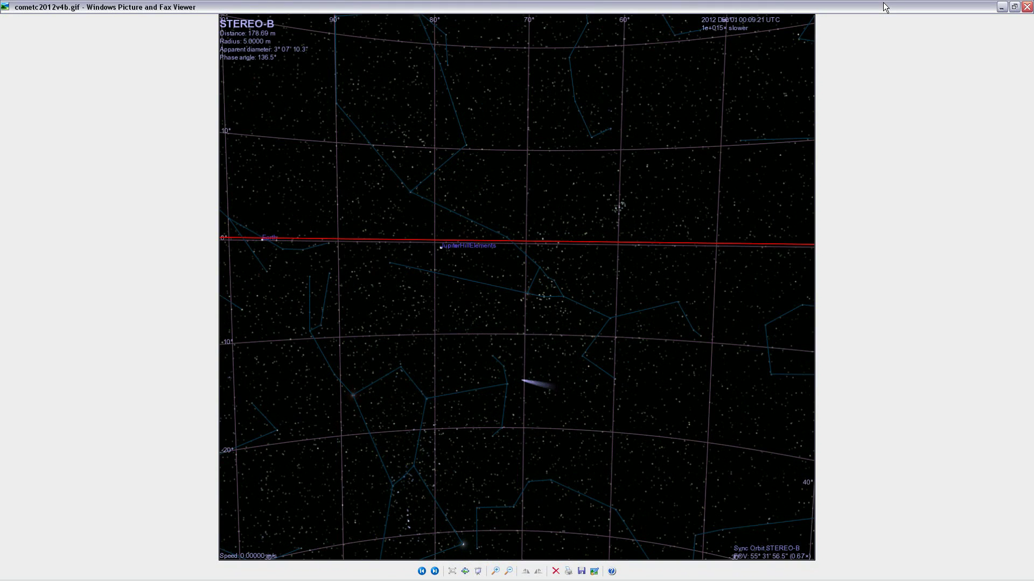
key(Right)
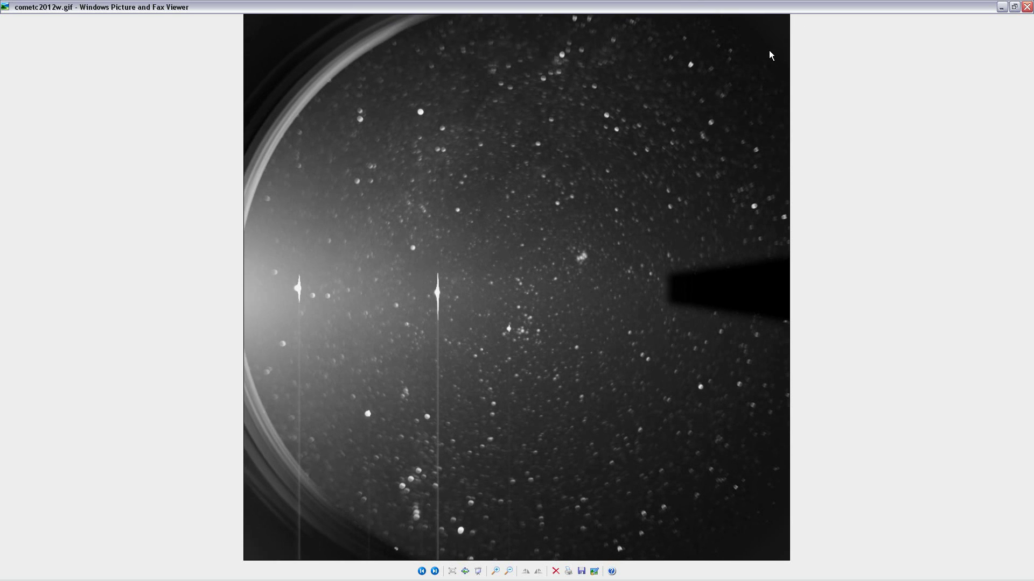
Cycle through the open windows until Celestia's STEREO-B star chart is in front
key(alt+Tab)
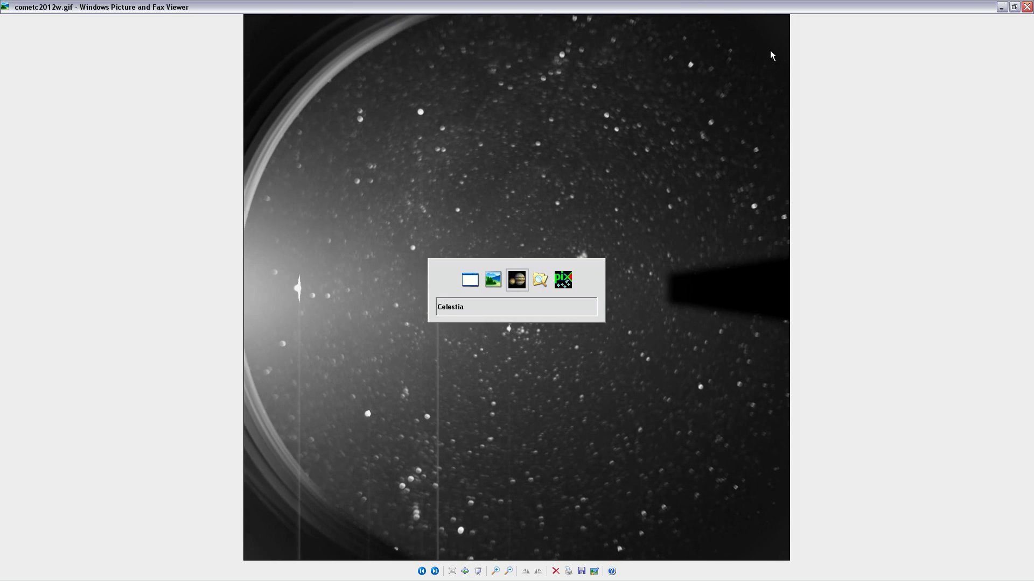
key(alt+Tab)
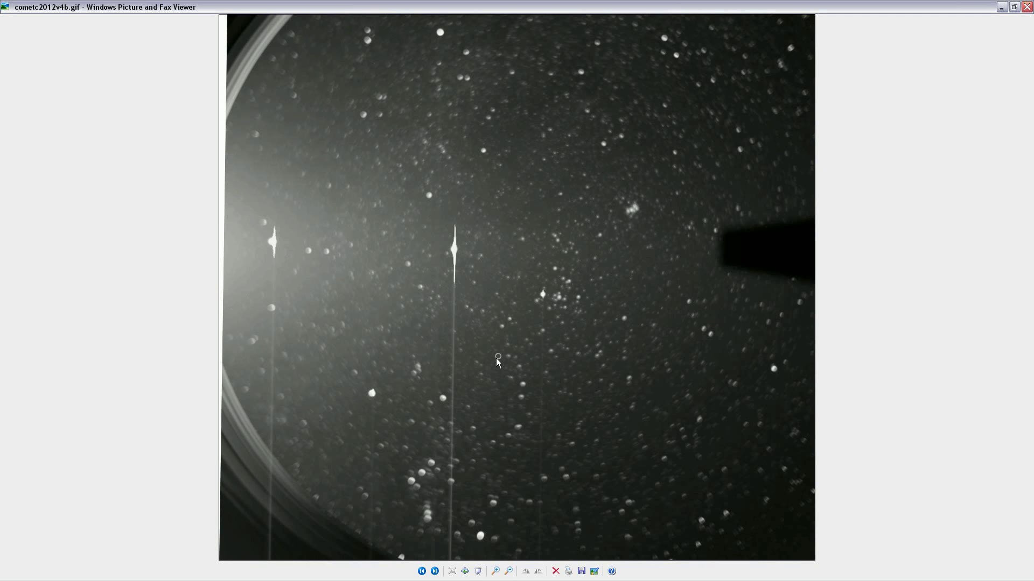
key(alt+Tab)
key(alt+Tab)
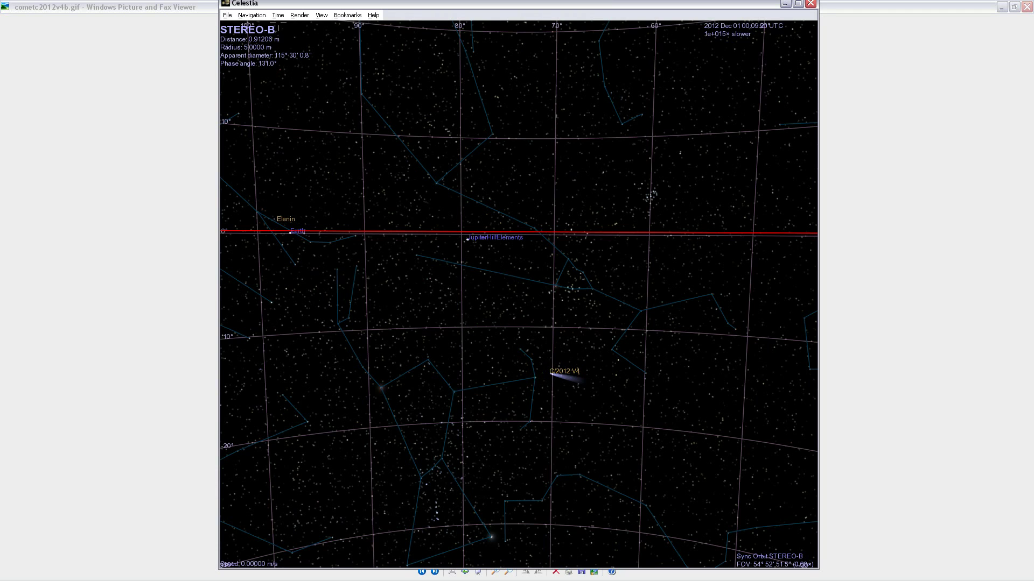
Select comet C/2012 V4 by name through Navigation > Select Object
click(256, 16)
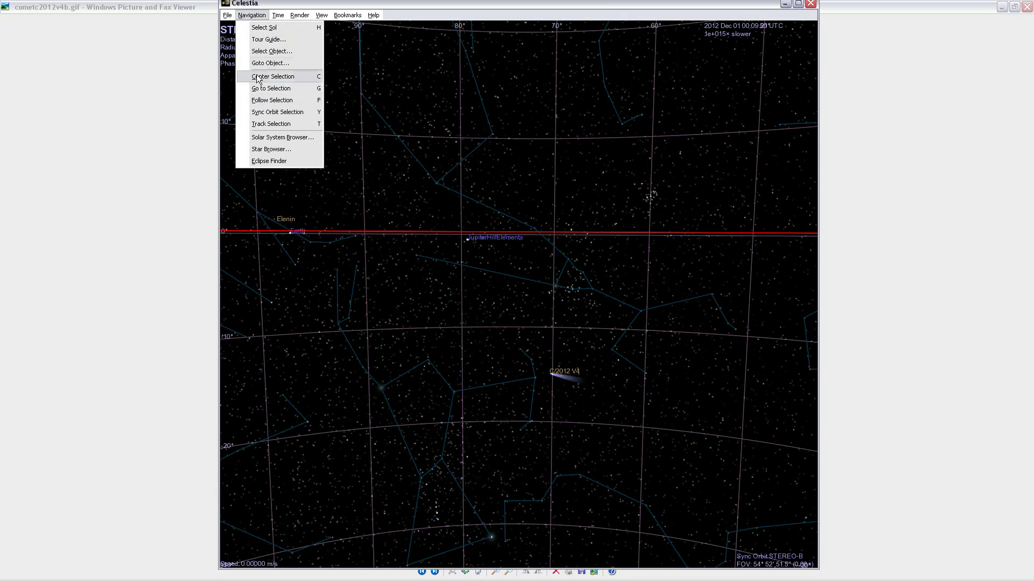
click(271, 51)
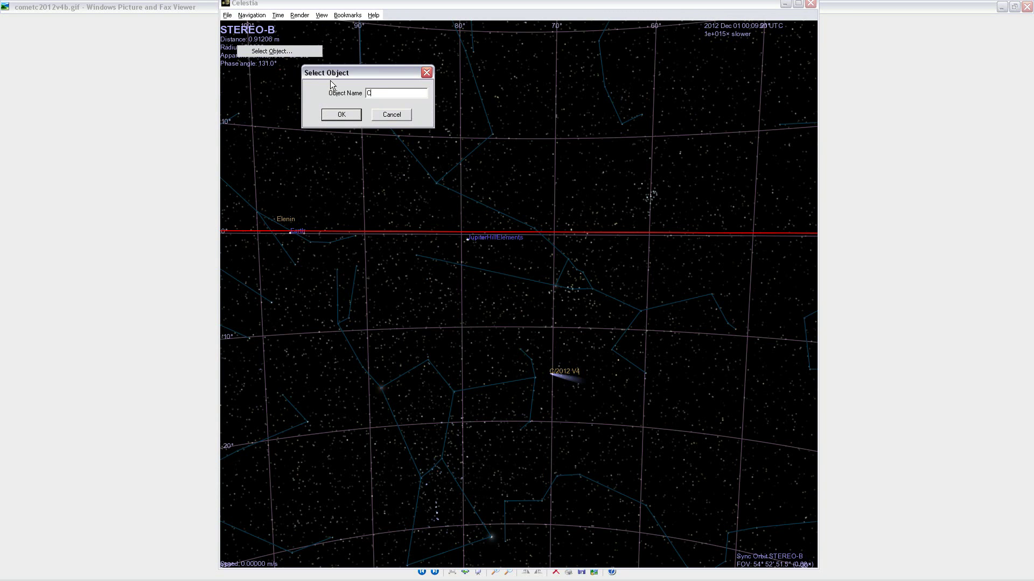
text(C/2012 V4)
key(Return)
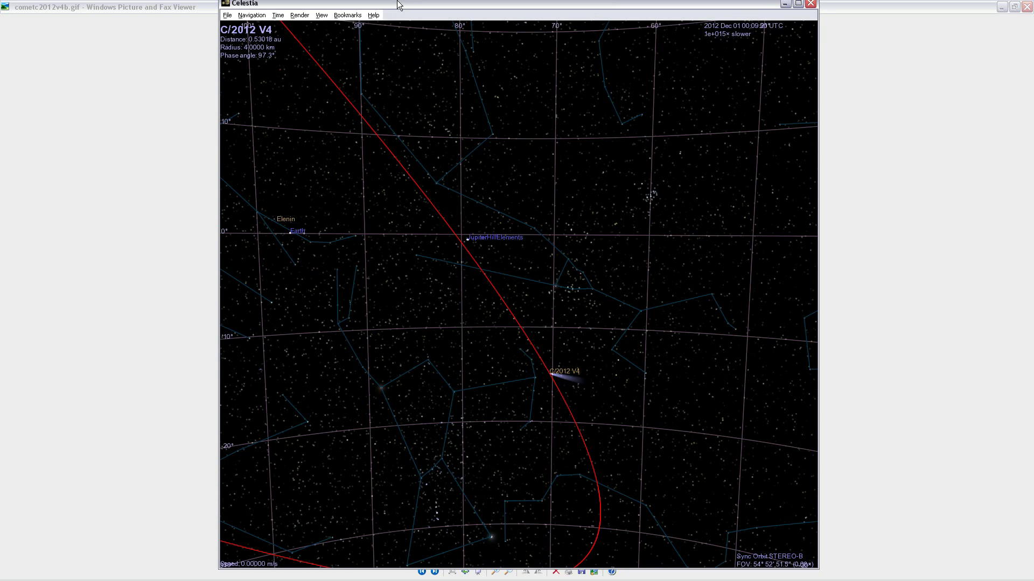
Adjust the time rate with L, K and J, speeding up, reversing, then slowing toward real time
key(l)
key(l)
key(l)
key(l)
key(l)
key(l)
key(l)
key(l)
key(l)
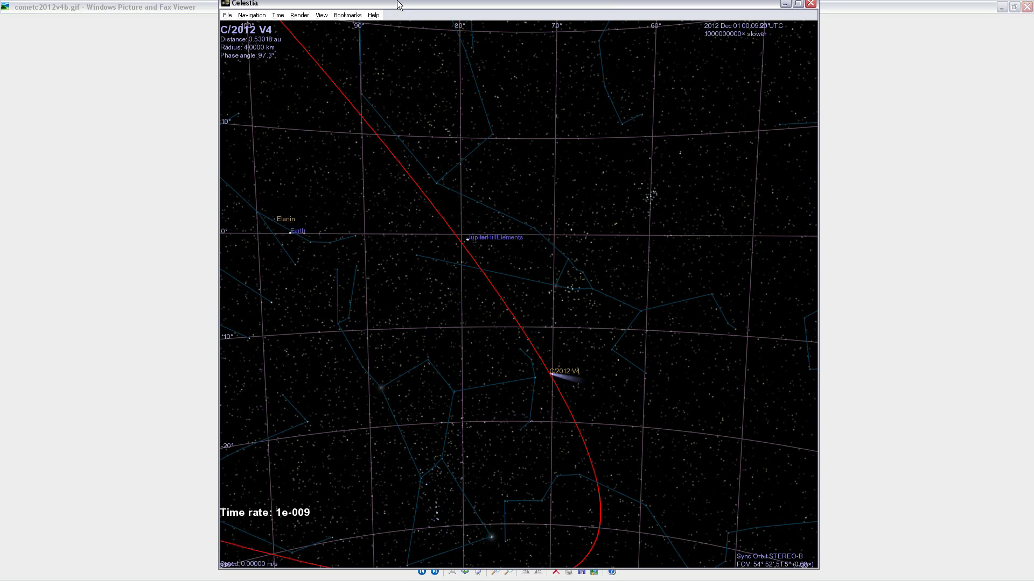
key(l)
key(l)
key(l)
key(l)
key(l)
key(l)
key(l)
key(l)
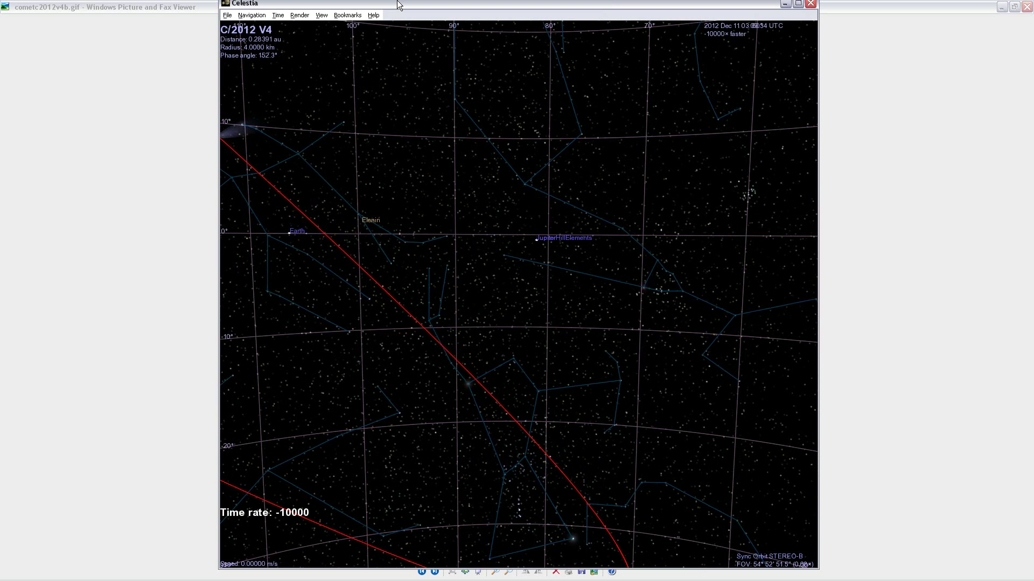
key(l)
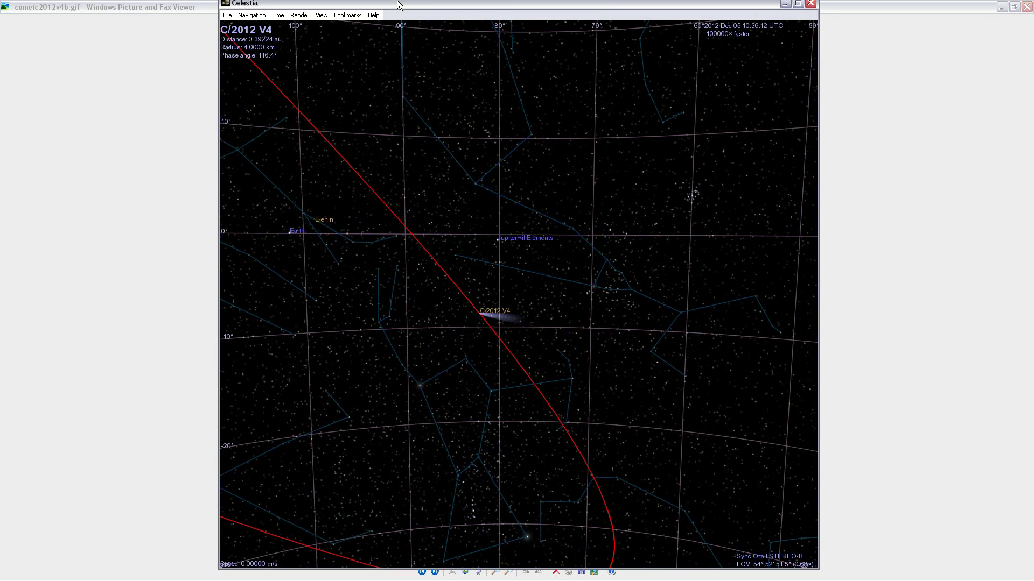
key(l)
key(k)
key(j)
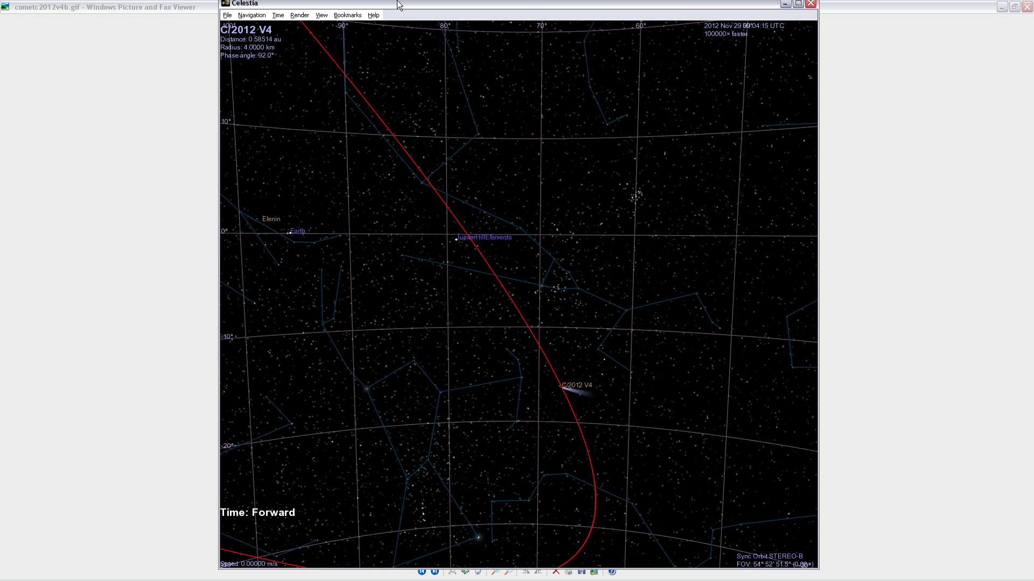
key(k)
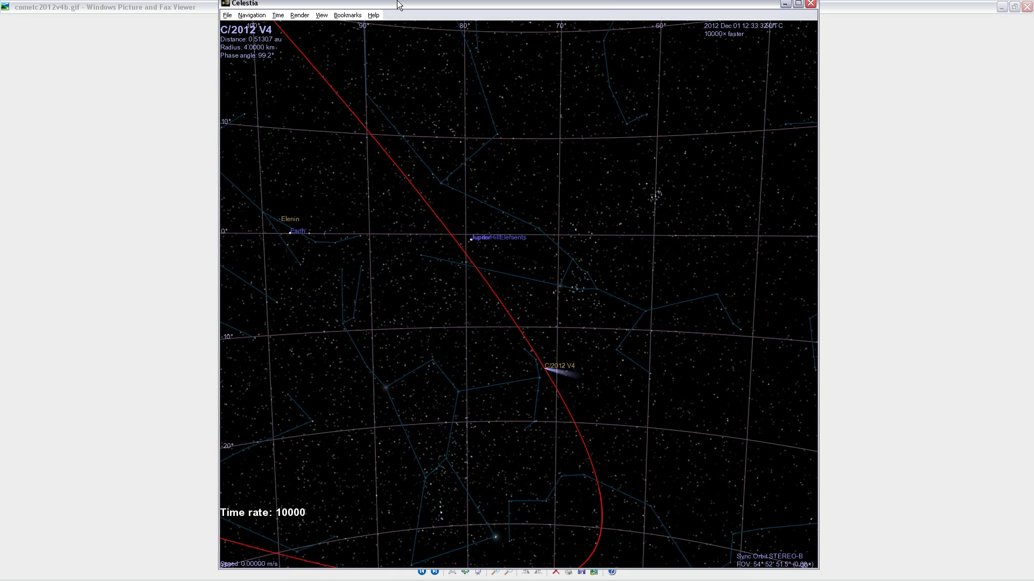
key(backslash)
key(k)
key(l)
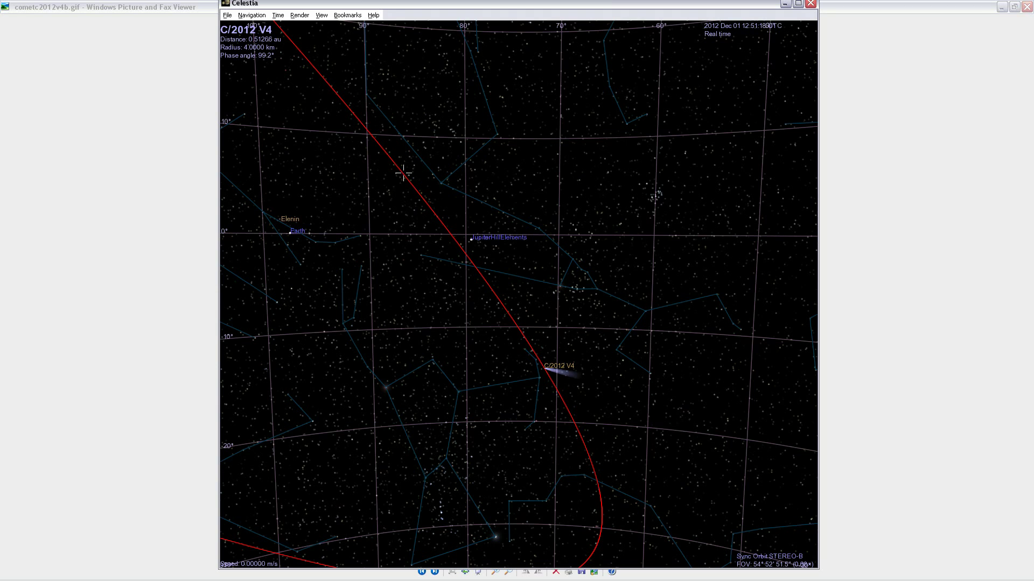
In View Options, turn on Planets and Spacecraft orbits and turn off constellation Diagrams
click(296, 15)
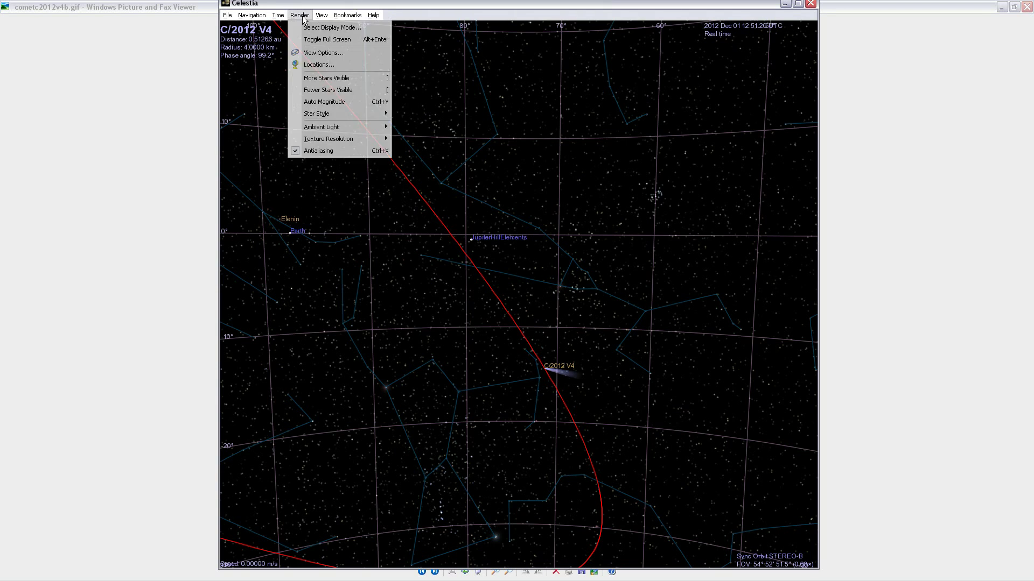
click(317, 52)
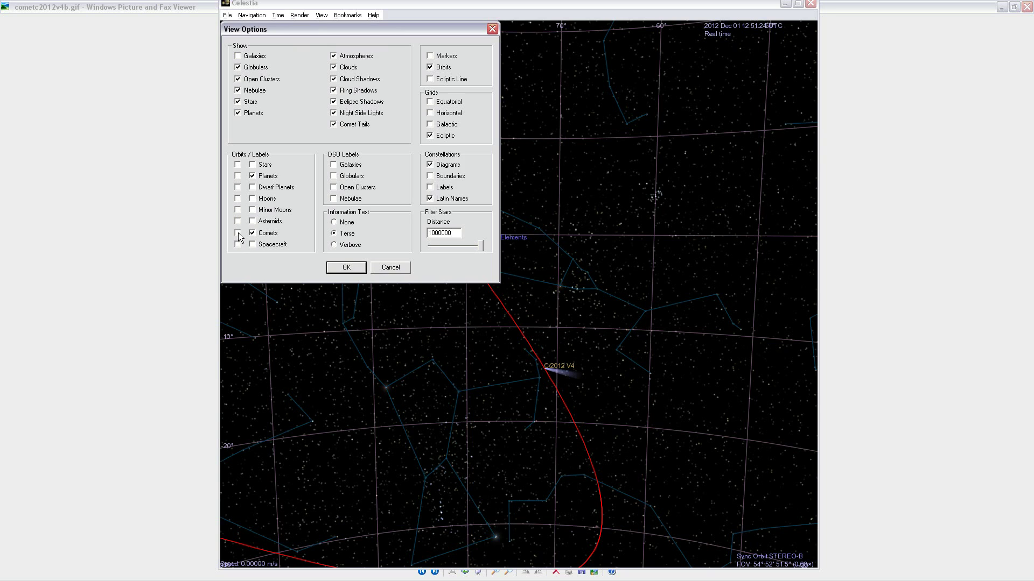
click(238, 176)
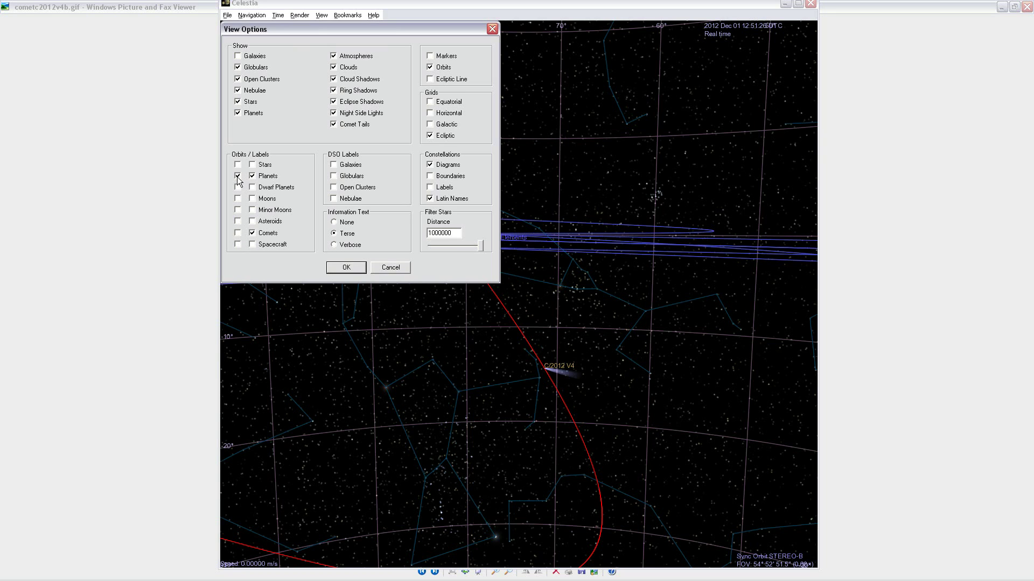
click(238, 244)
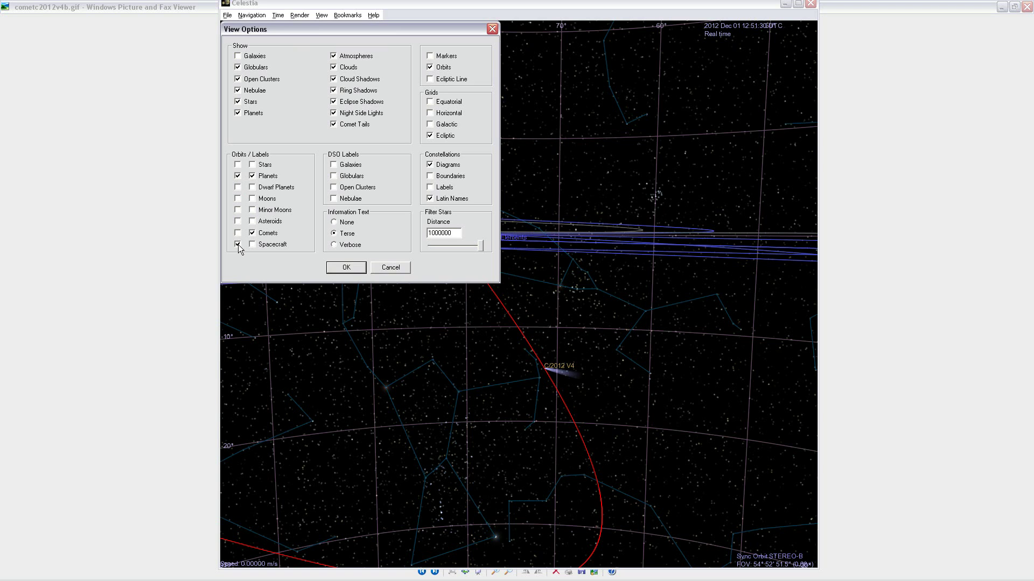
click(430, 165)
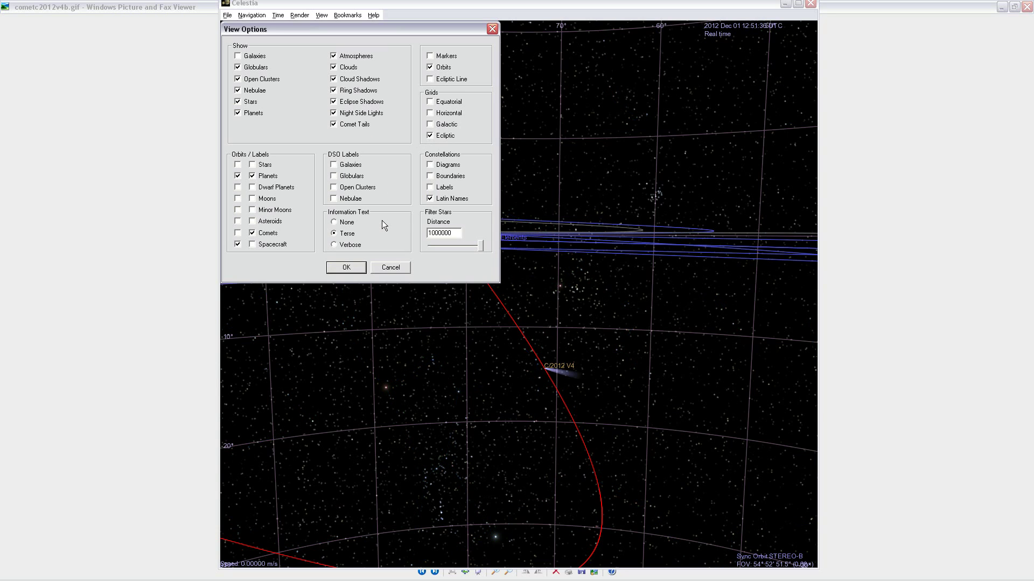
click(347, 267)
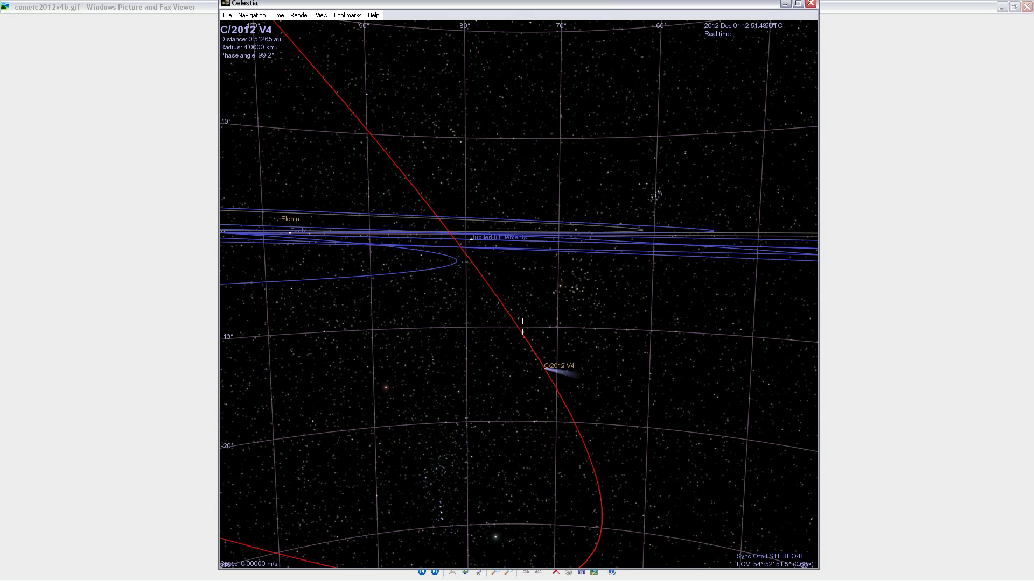
Rotate and zoom out until the comet's orbit shows among the inner planets around the Sun
key(Left)
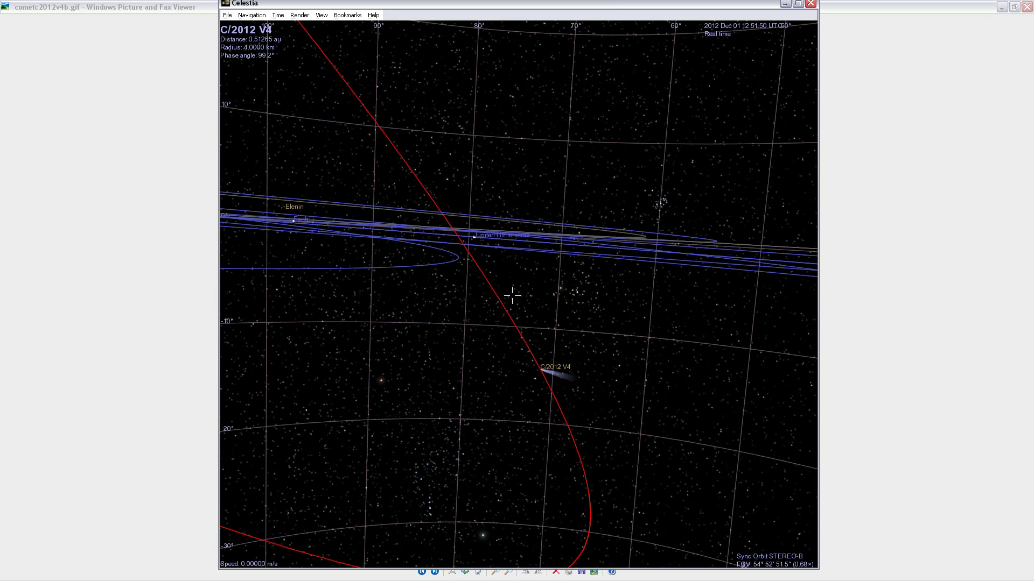
key(Up)
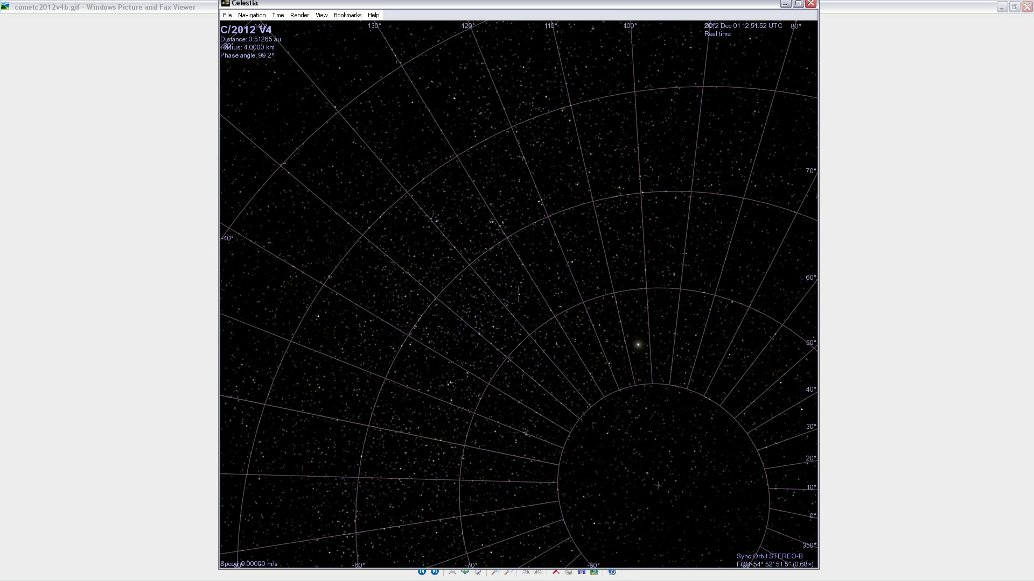
key(Down)
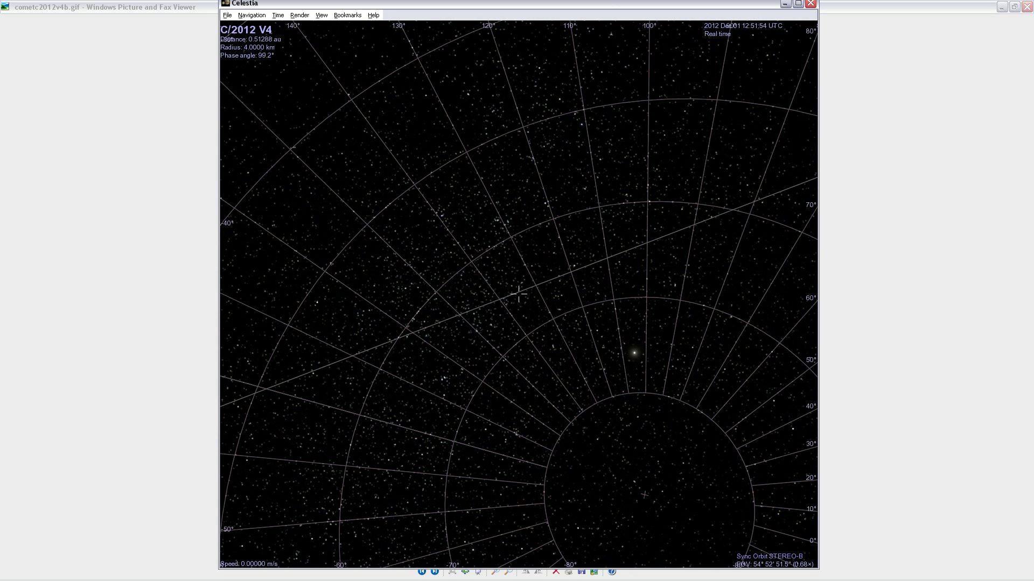
scroll(518, 293, down, 5)
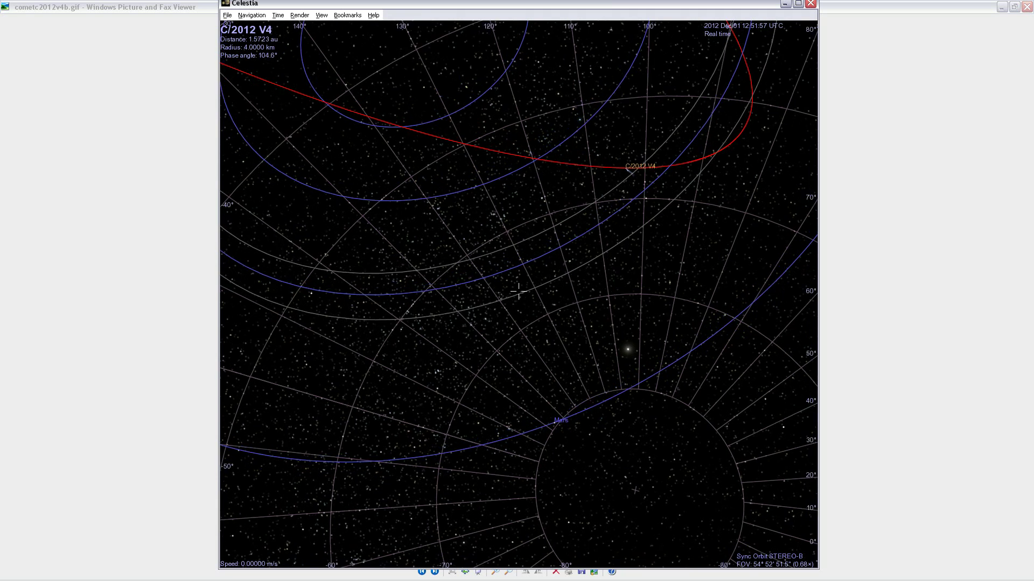
scroll(519, 291, down, 2)
Turn Spacecraft orbits back off in View Options
click(299, 15)
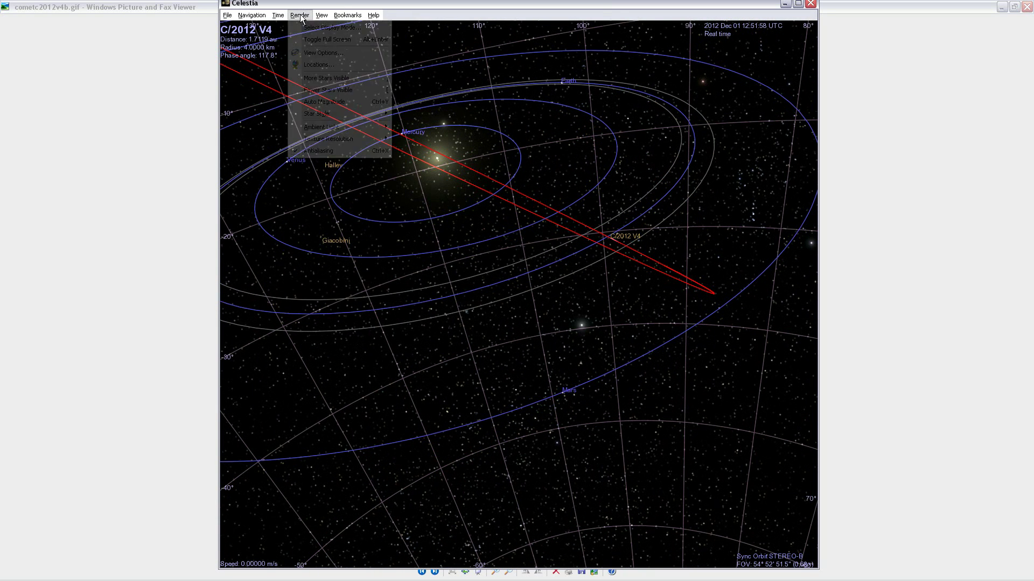
click(311, 52)
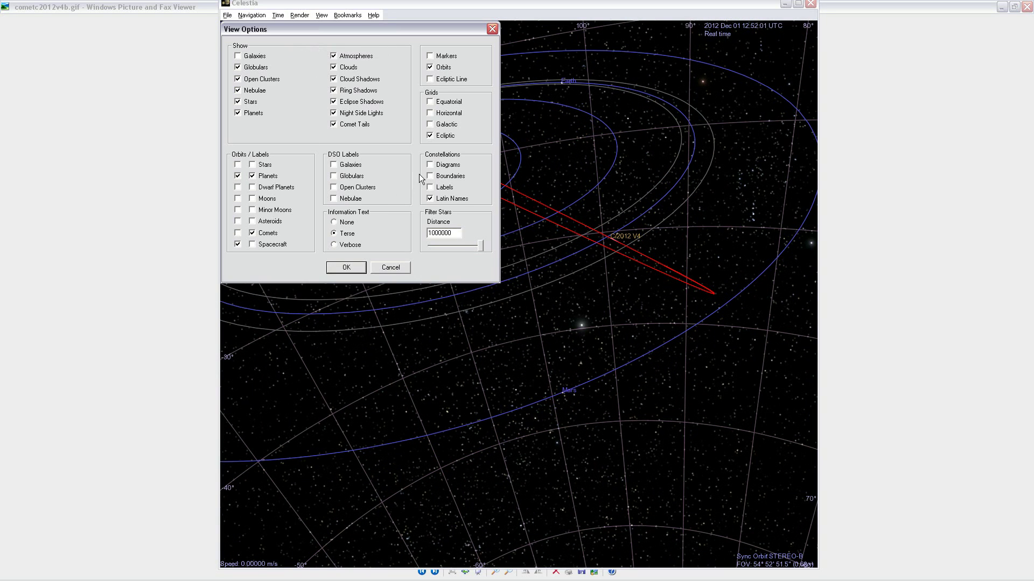
click(237, 244)
click(341, 267)
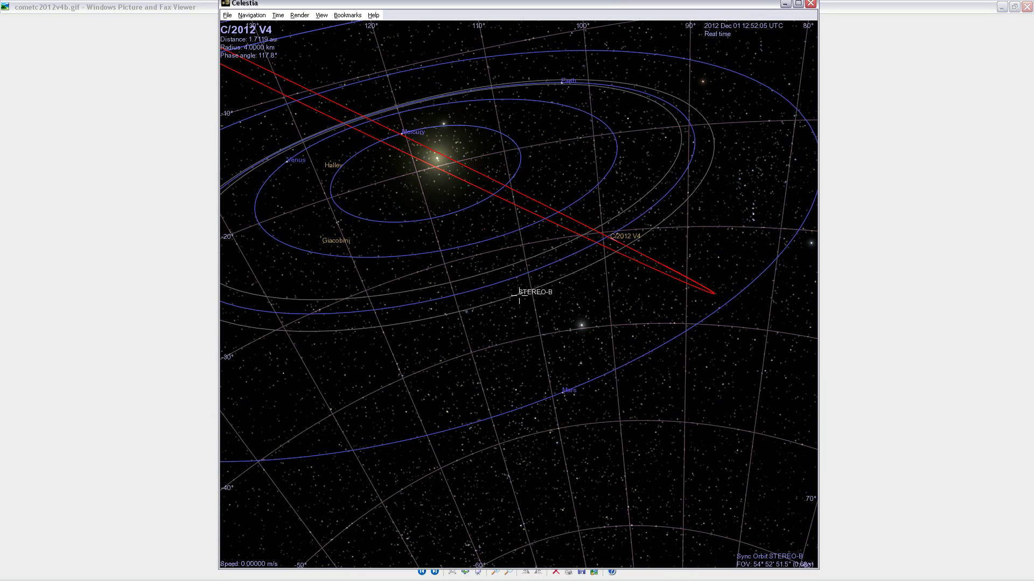
Orbit the camera around STEREO-B past Jupiter and Elenin until the Sun appears
right_drag(531, 267, 516, 301)
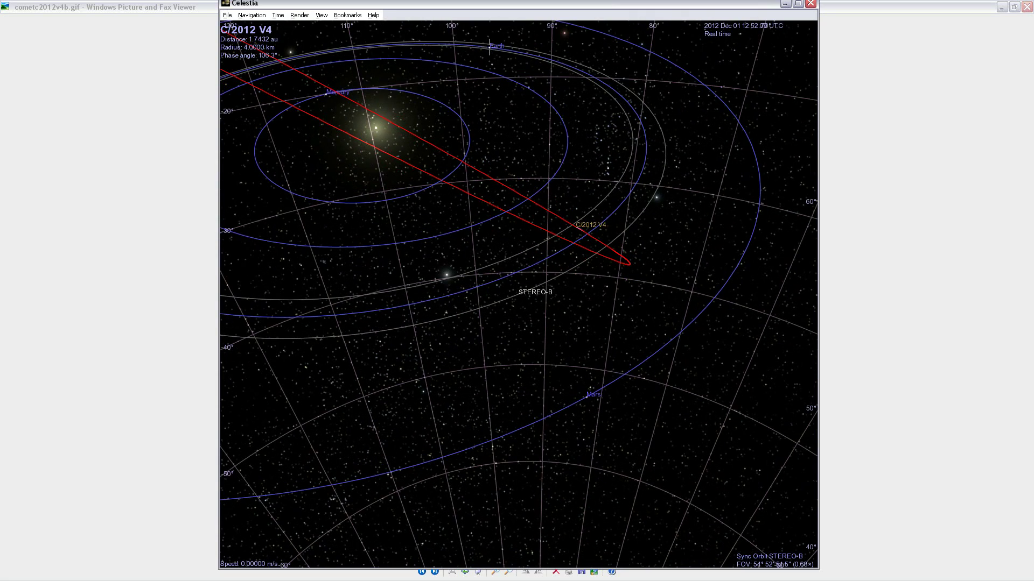
right_drag(545, 175, 473, 152)
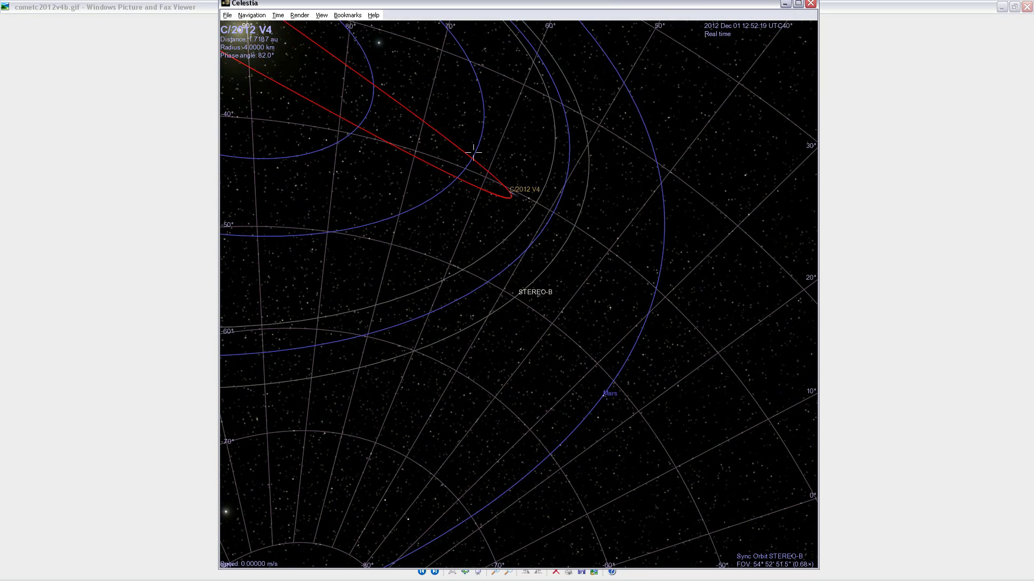
right_drag(506, 188, 458, 218)
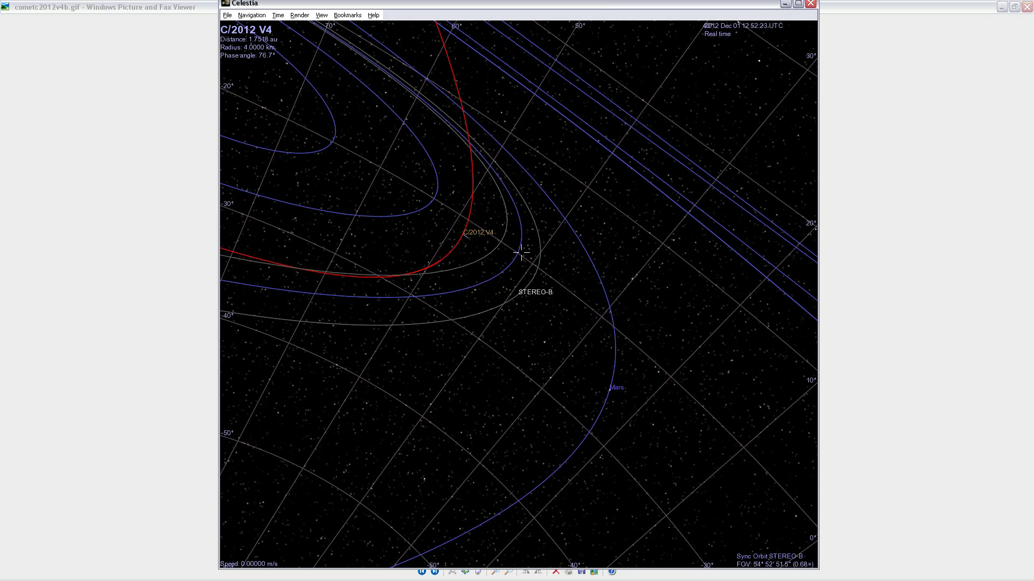
right_drag(526, 249, 516, 298)
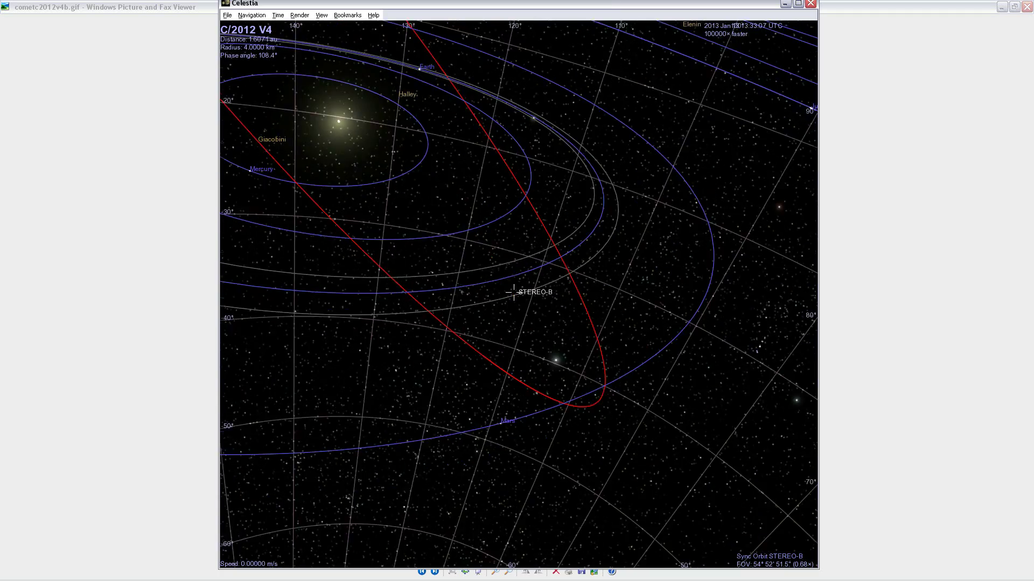
Rewind time to 1 December 2012, set it running forward 10× slower, and flatten the view
key(j)
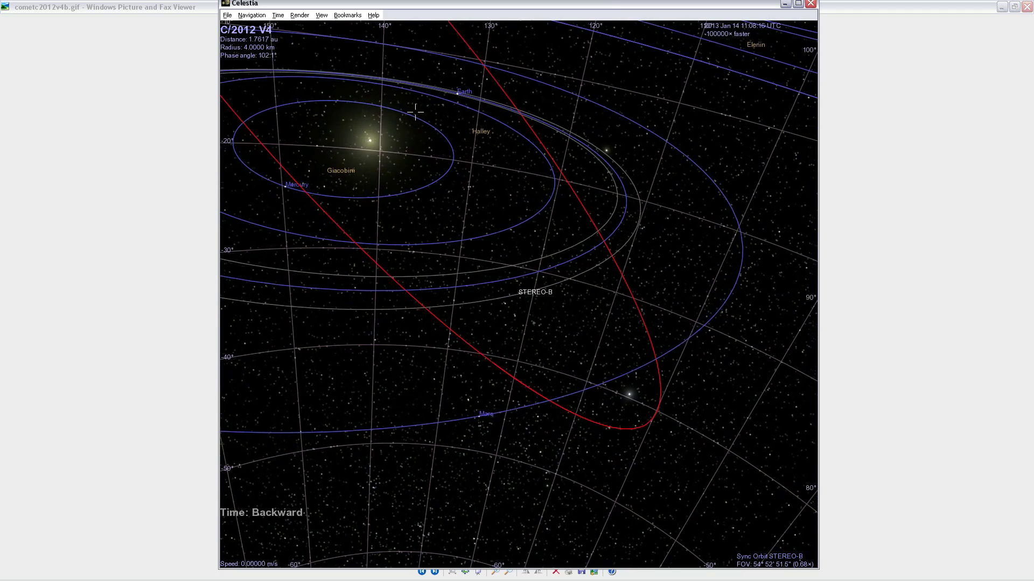
key(l)
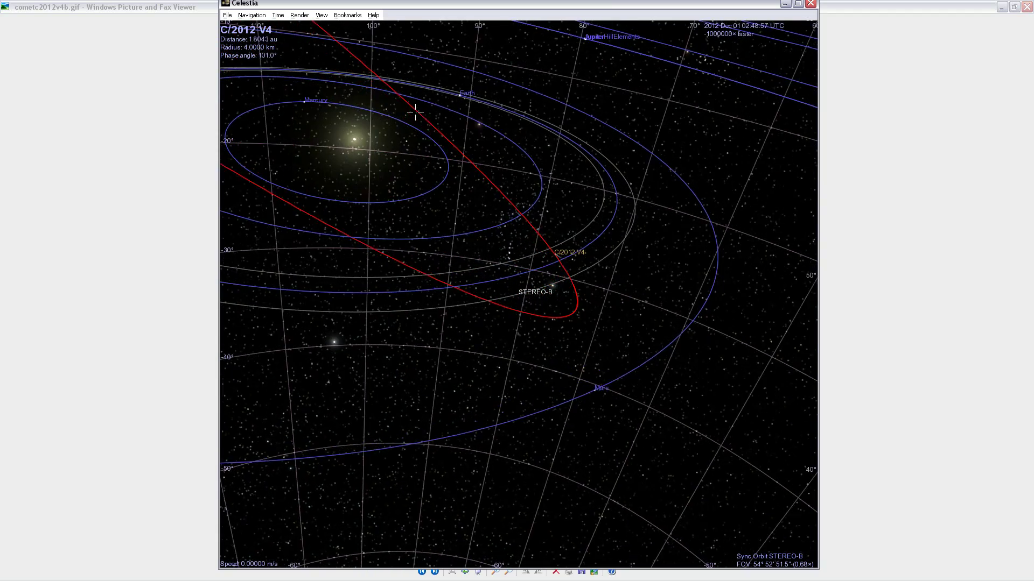
key(k)
key(j)
key(l)
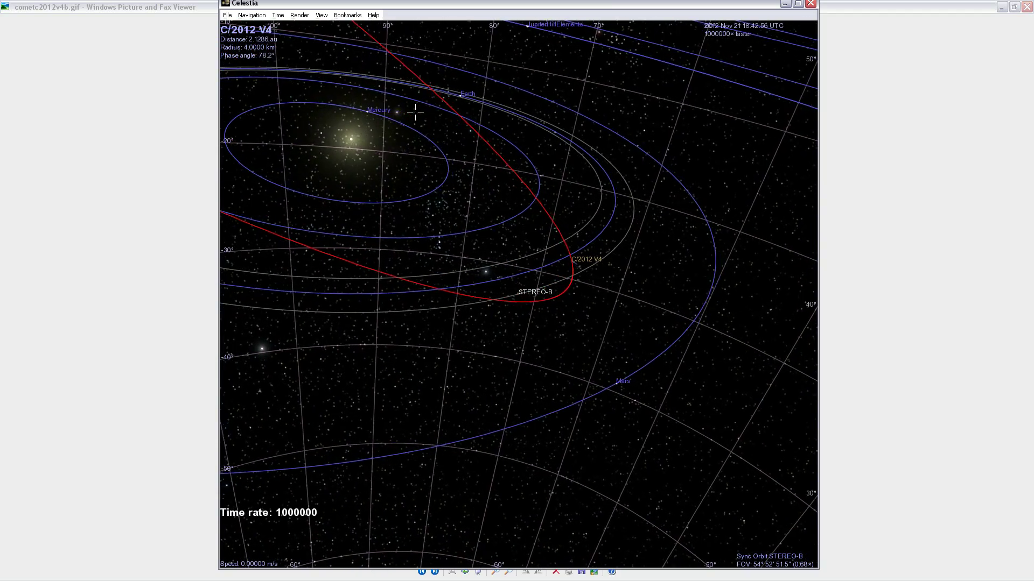
key(k)
key(j)
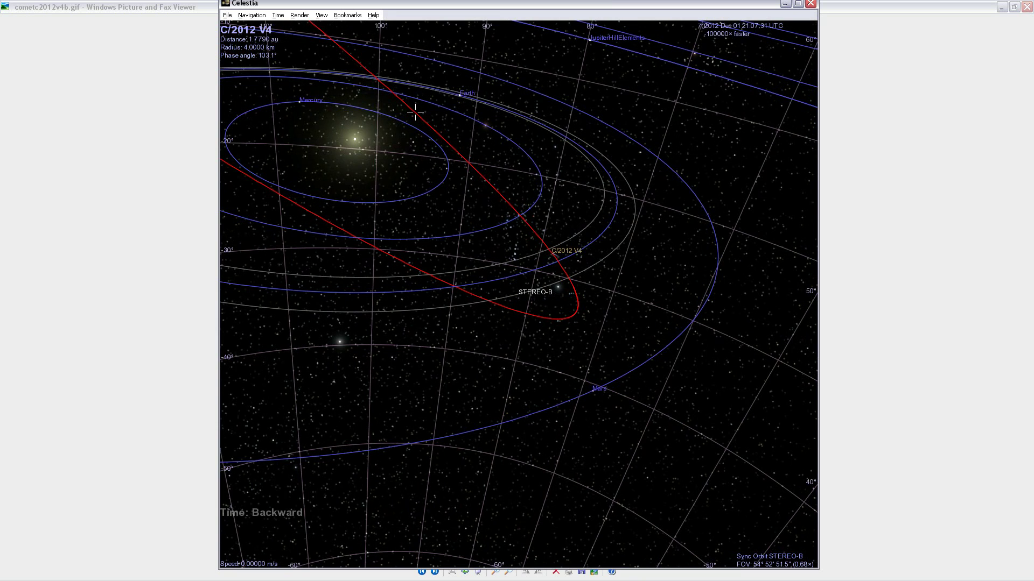
key(k)
key(k)
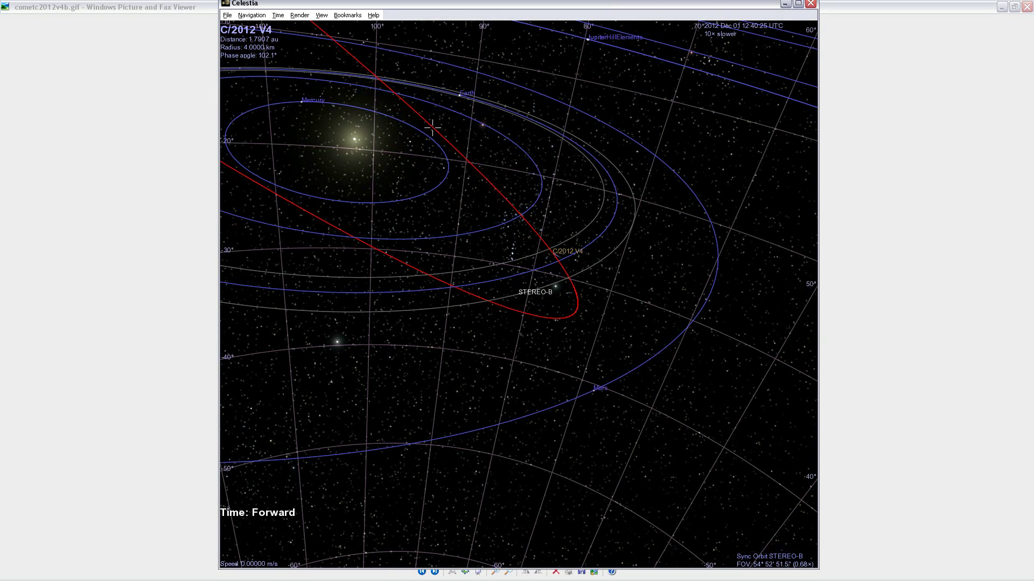
right_drag(431, 127, 495, 172)
Fly to Earth with Navigation > Go to Object, then close the dialog
click(252, 15)
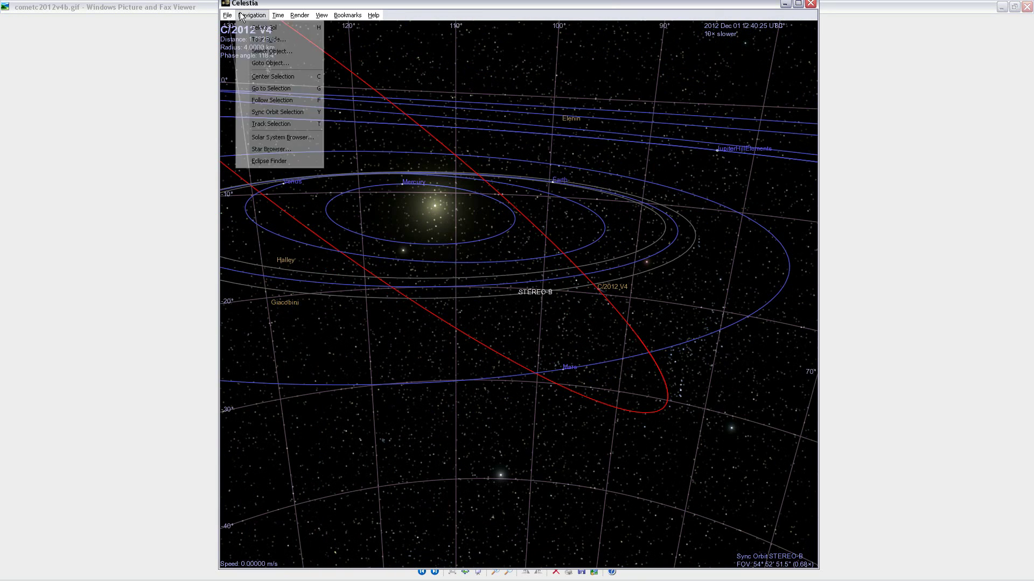
click(264, 63)
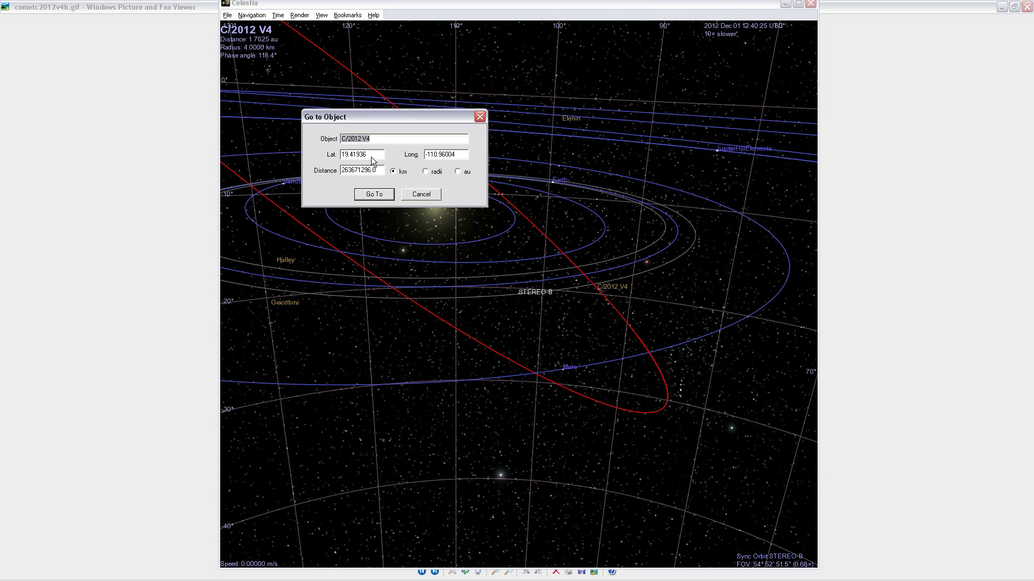
text(Earth)
click(372, 195)
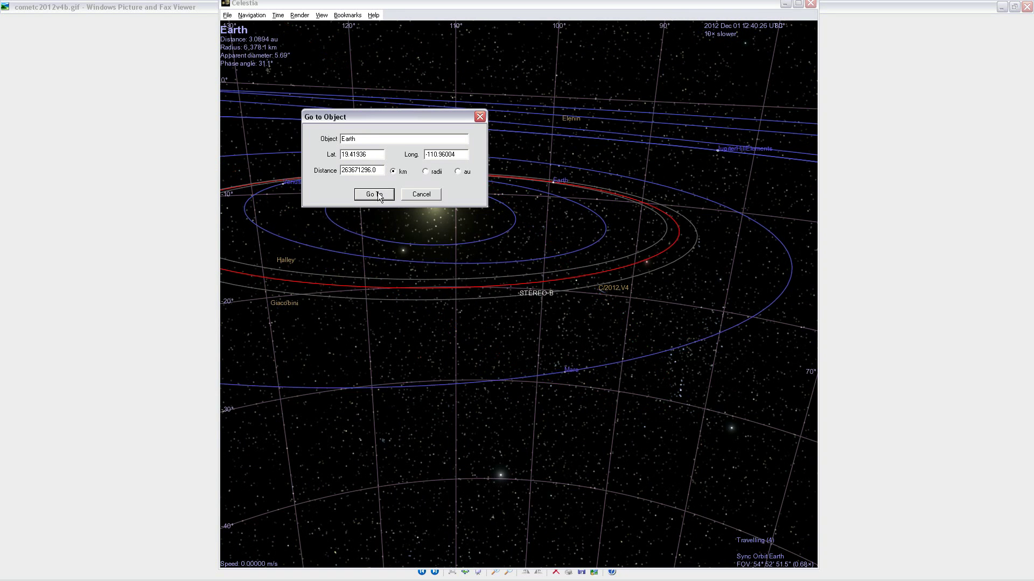
click(423, 194)
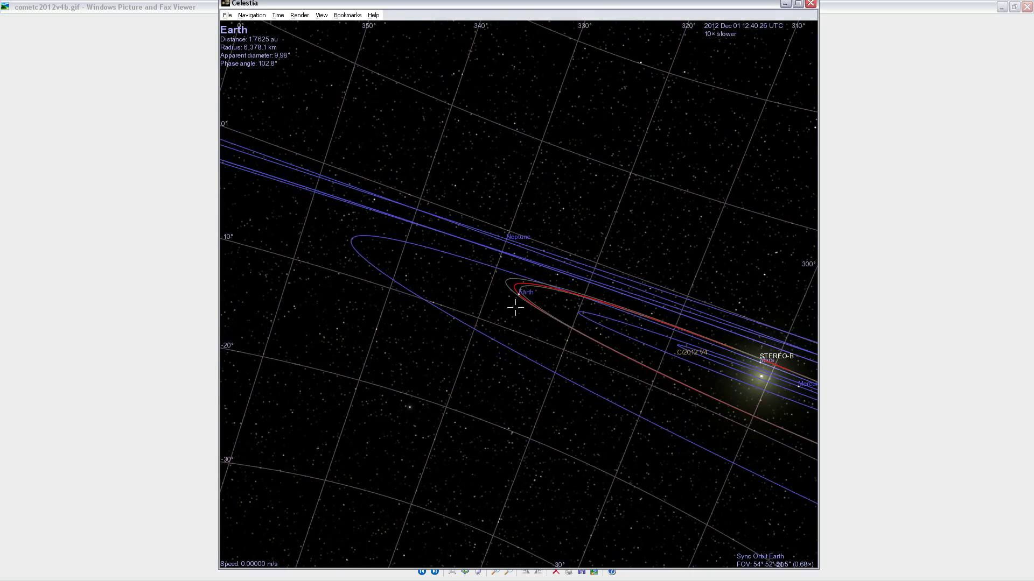
Tilt the view above Earth, then select the comet by entering C/2012 in Select Object
right_drag(518, 294, 517, 269)
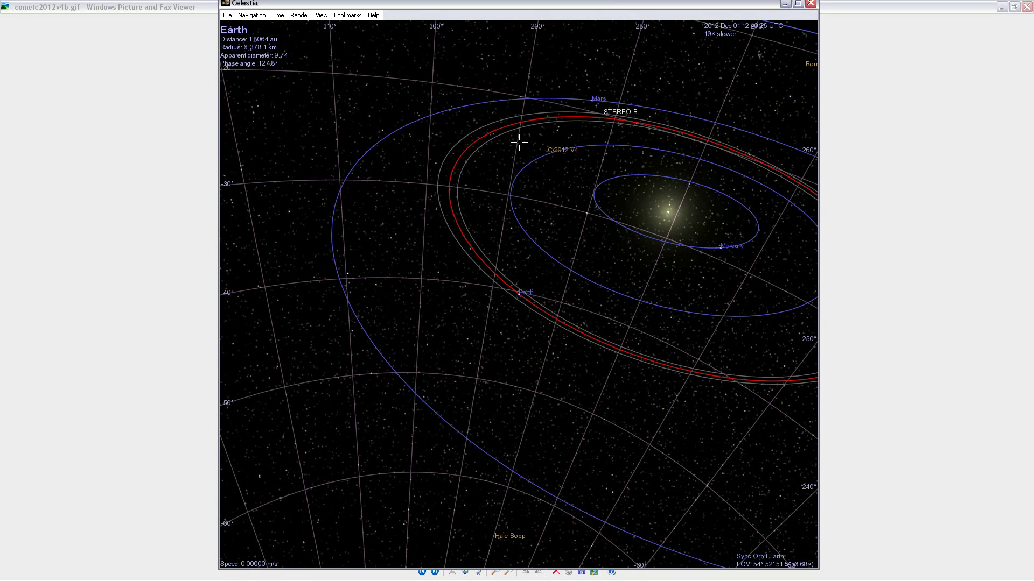
click(249, 16)
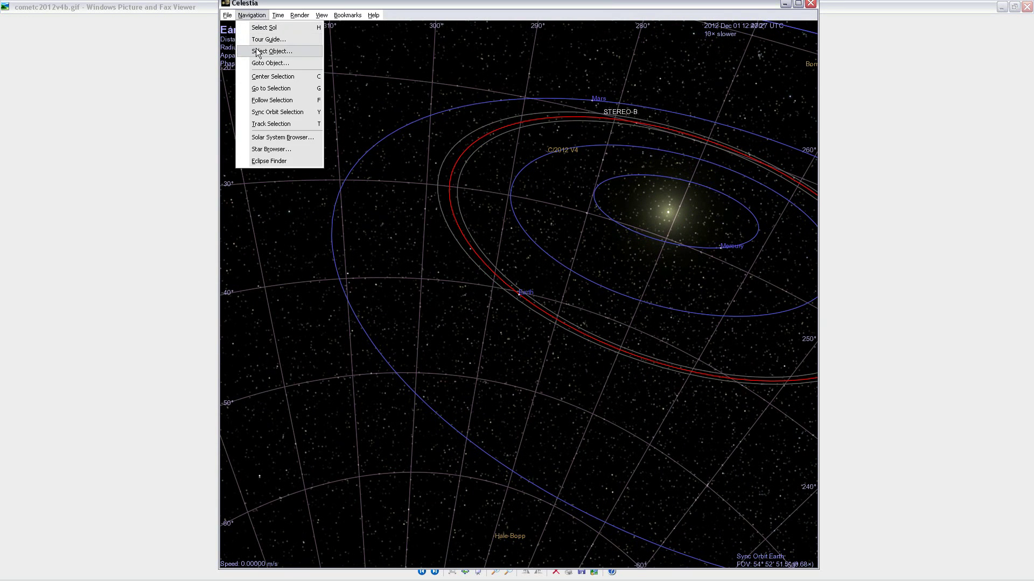
click(258, 52)
text(C/2012 V3)
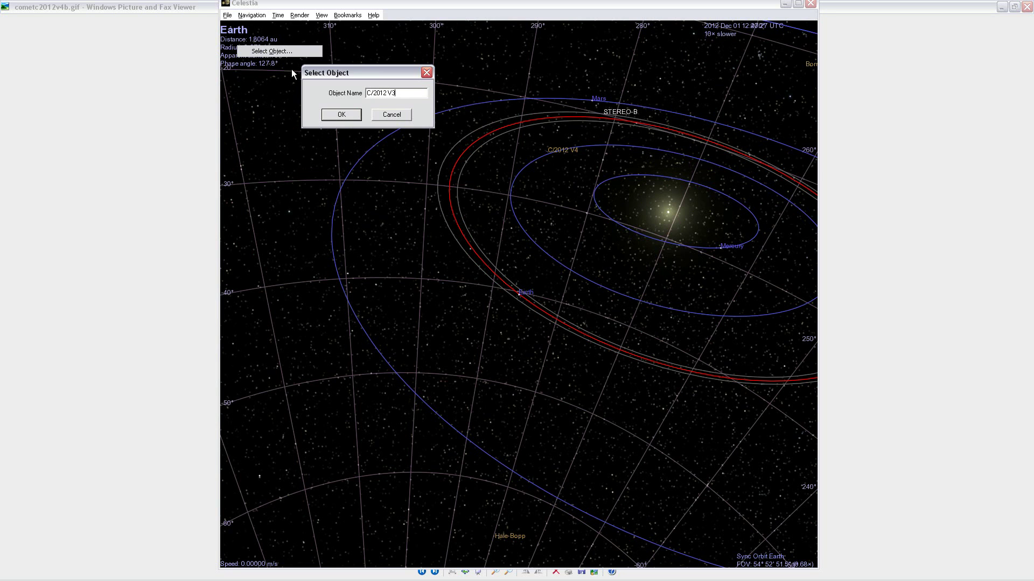
key(Return)
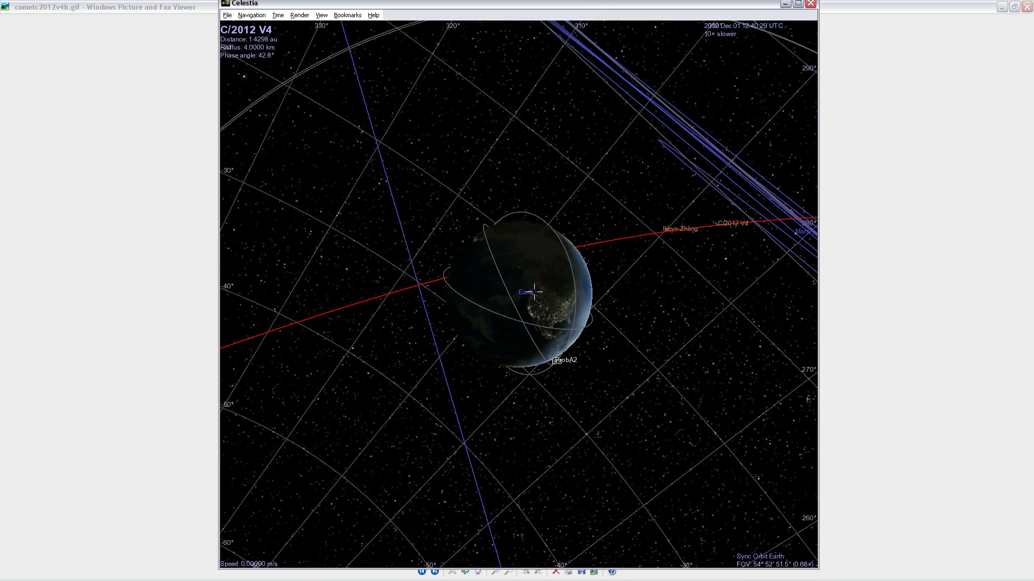
Select Earth, showing its 41,178 km distance and 6,378 km radius
click(517, 296)
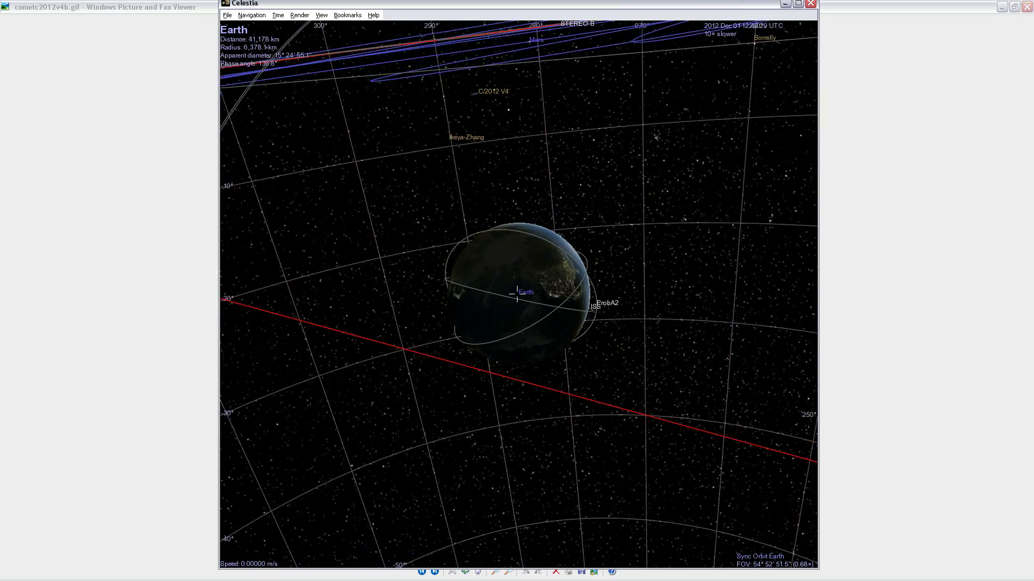